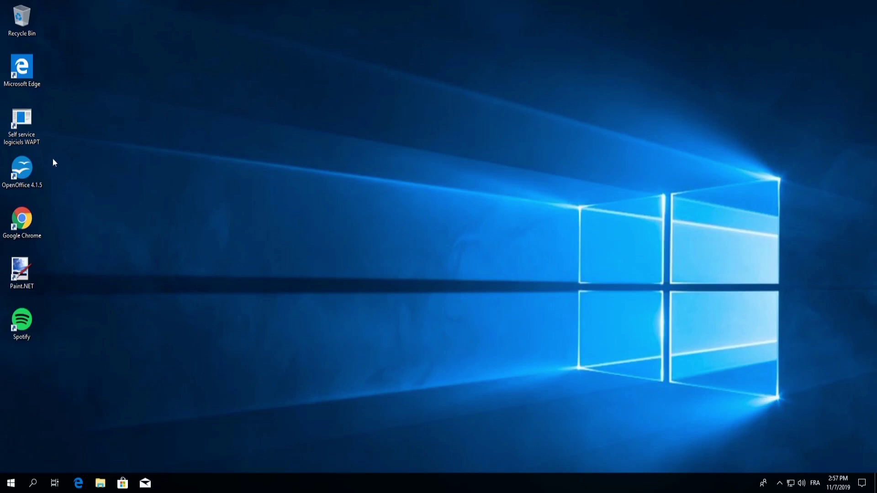
# Launch WAPT Self-Service and sign in to reach the 13-package software catalog
pyautogui.click(29, 133)
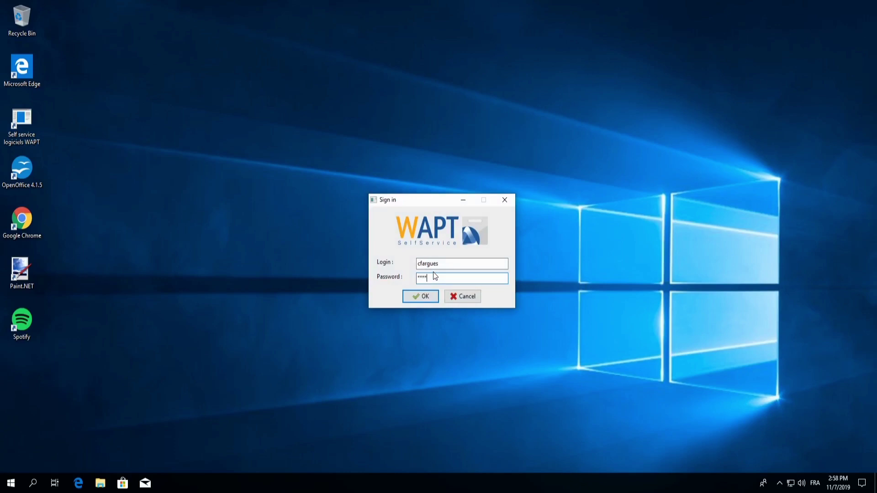
pyautogui.press('Return')
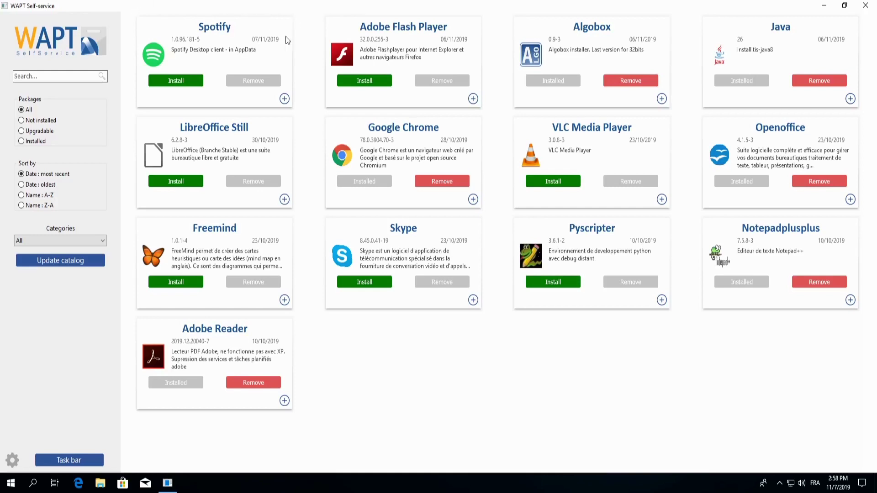
pyautogui.click(62, 77)
pyautogui.write('chrome')
pyautogui.press('Return')
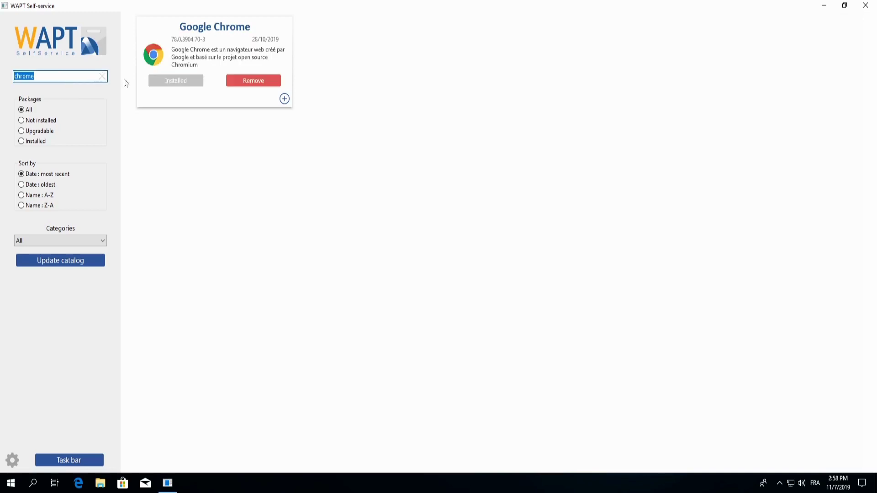
pyautogui.click(102, 77)
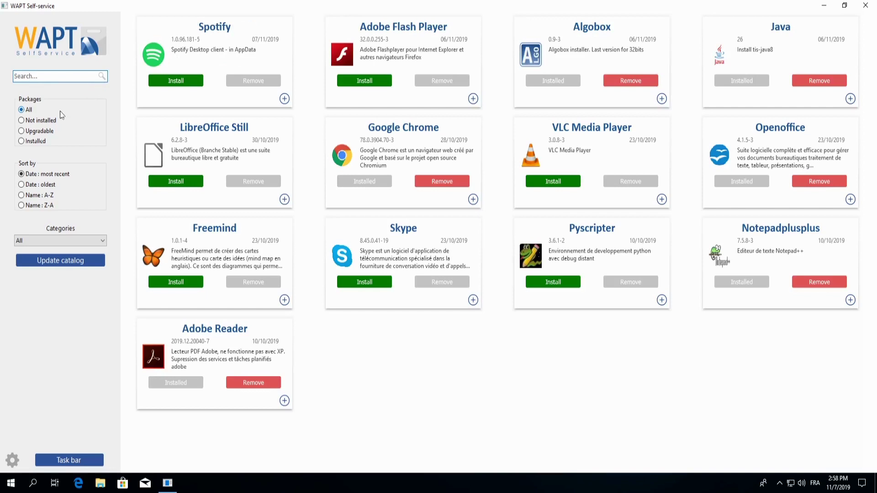
pyautogui.click(51, 121)
pyautogui.click(47, 131)
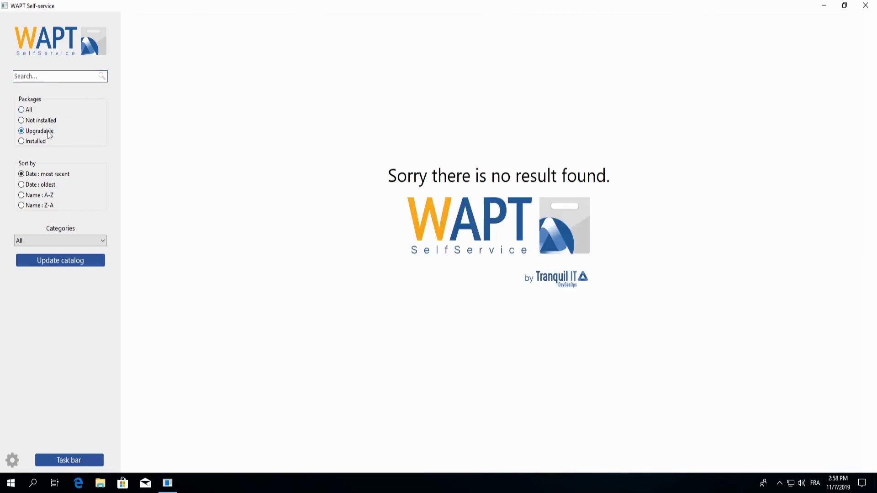
pyautogui.click(39, 143)
pyautogui.click(34, 109)
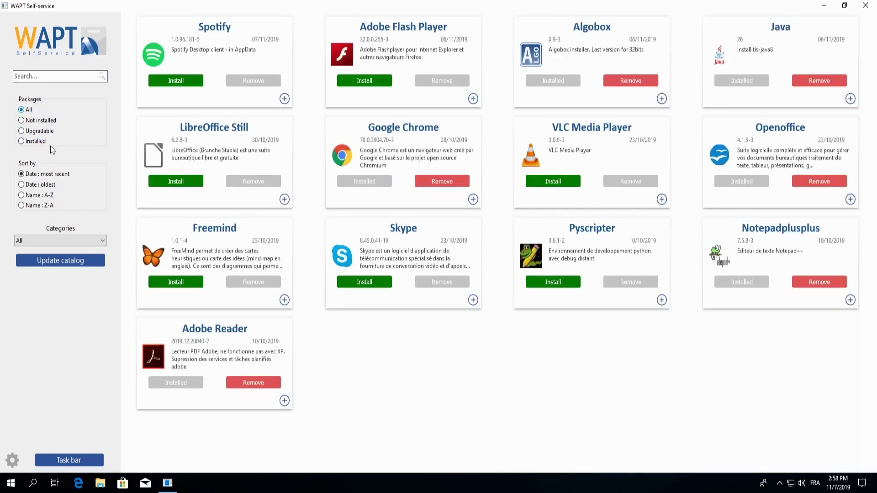
pyautogui.click(52, 240)
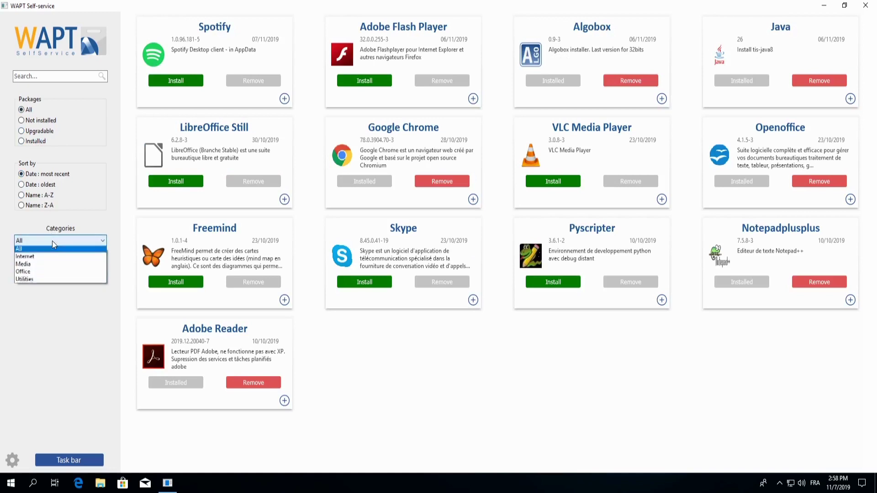
pyautogui.click(86, 217)
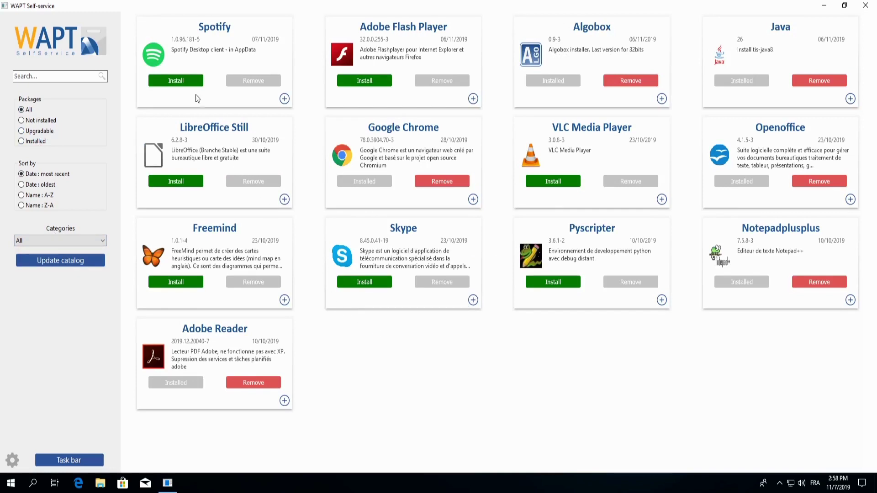
# Install Spotify and remove Java, then confirm both tasks show DONE in the task list
pyautogui.click(186, 81)
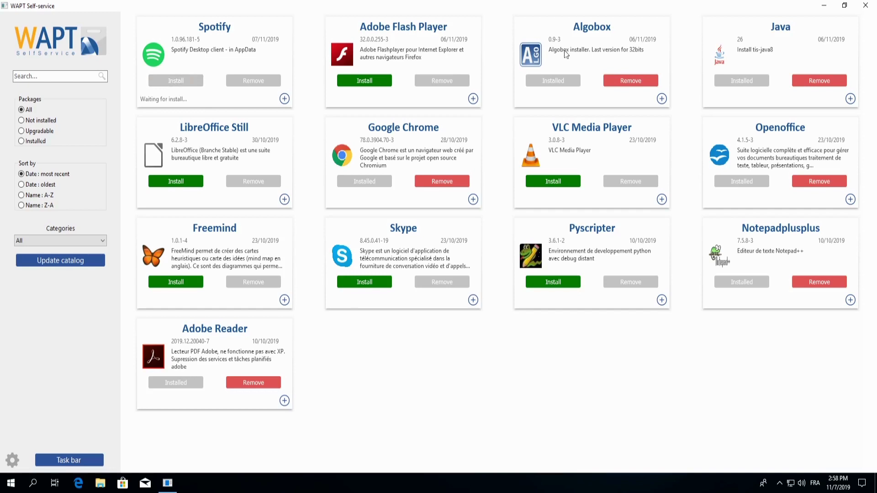
pyautogui.click(817, 86)
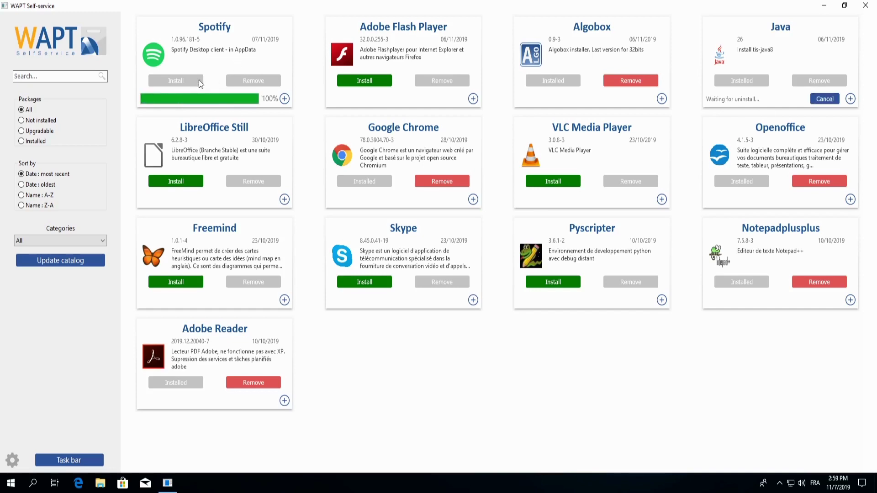
pyautogui.click(79, 461)
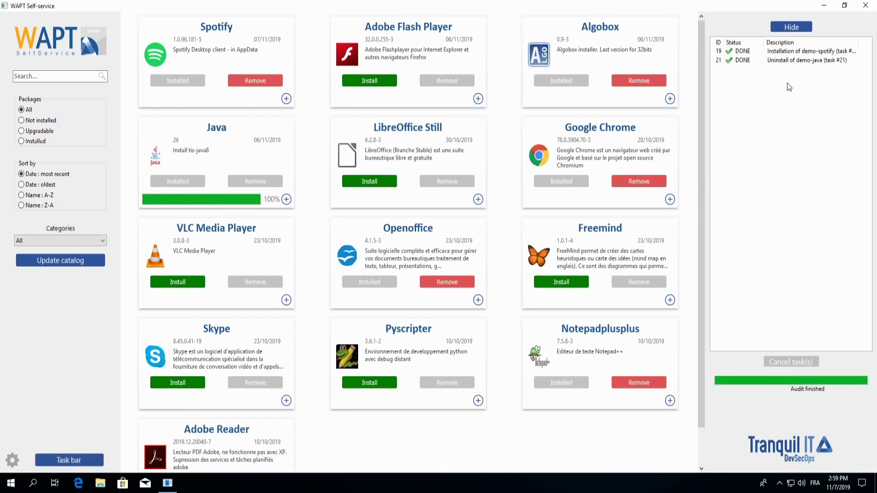
pyautogui.click(790, 27)
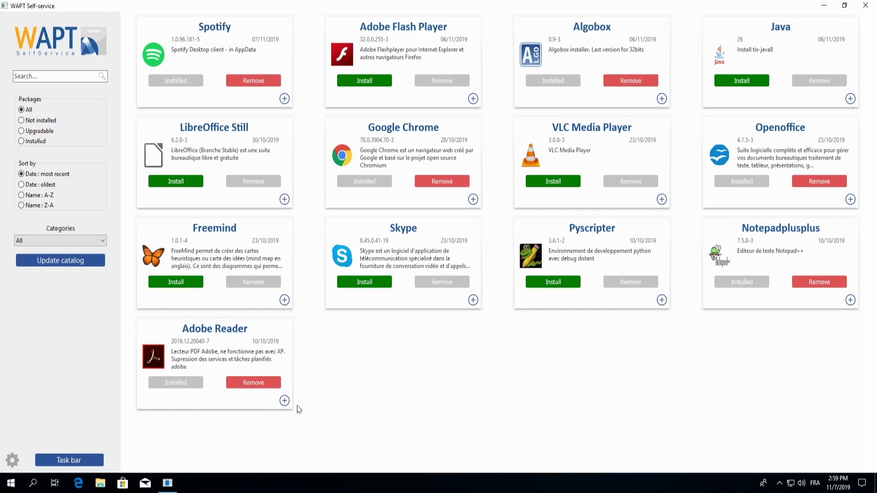
pyautogui.click(284, 401)
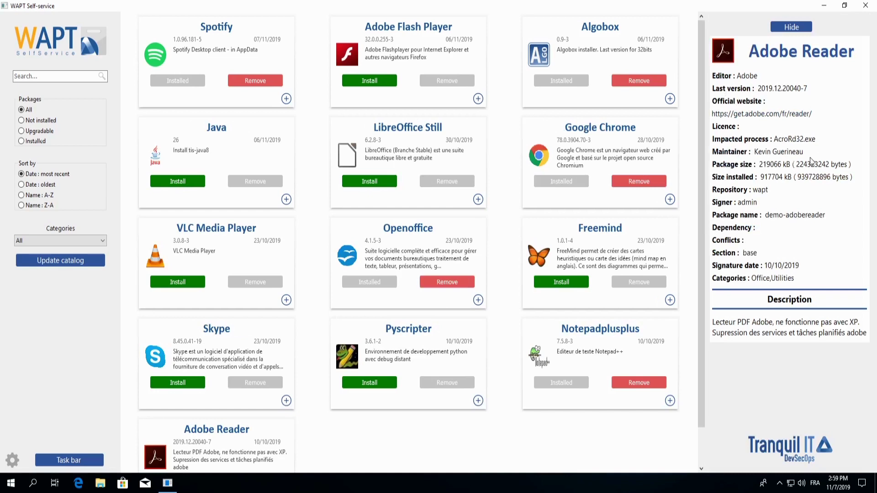
pyautogui.click(794, 28)
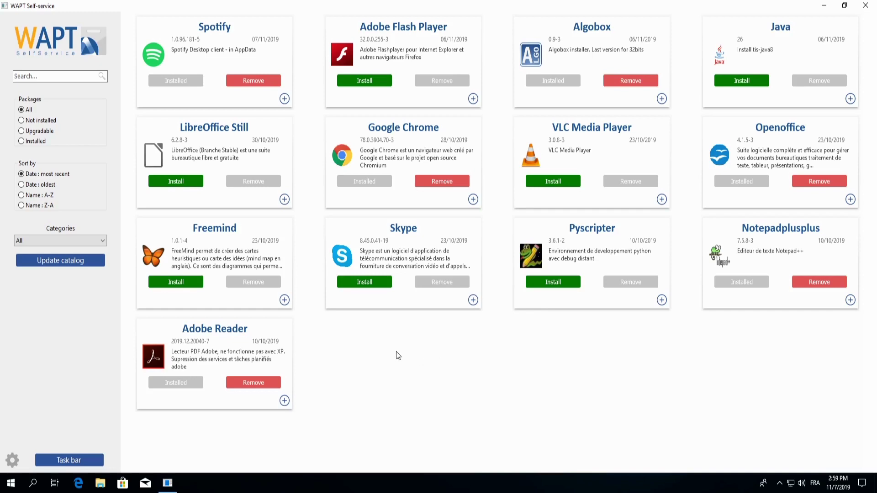
pyautogui.click(12, 460)
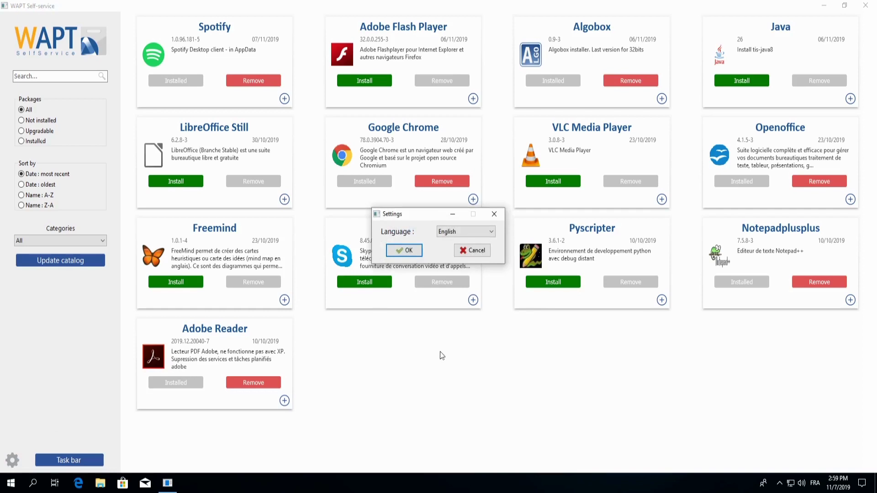
pyautogui.click(494, 214)
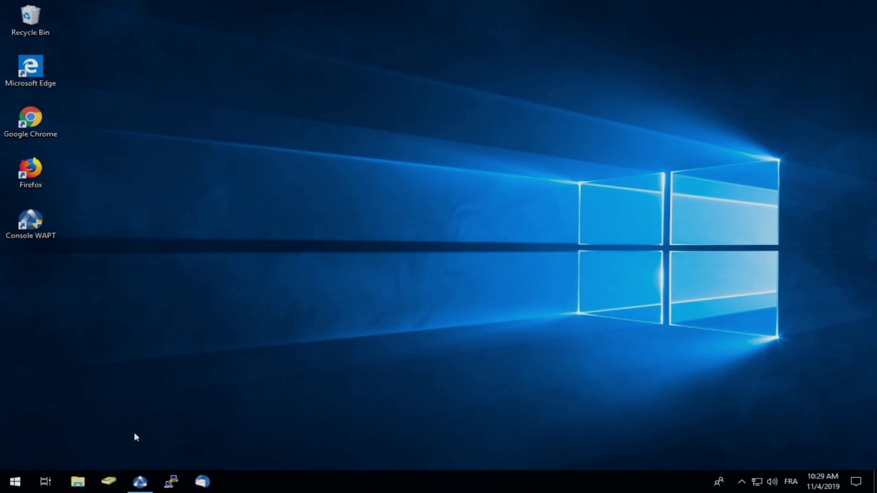
# In Active Directory Users and Computers, review the members of the information group under DEMO > Groupes
pyautogui.click(109, 480)
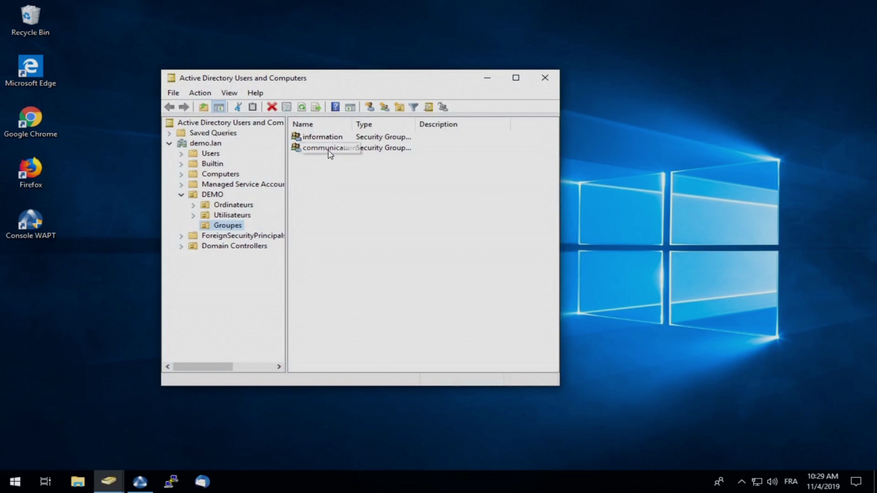
pyautogui.doubleClick(327, 137)
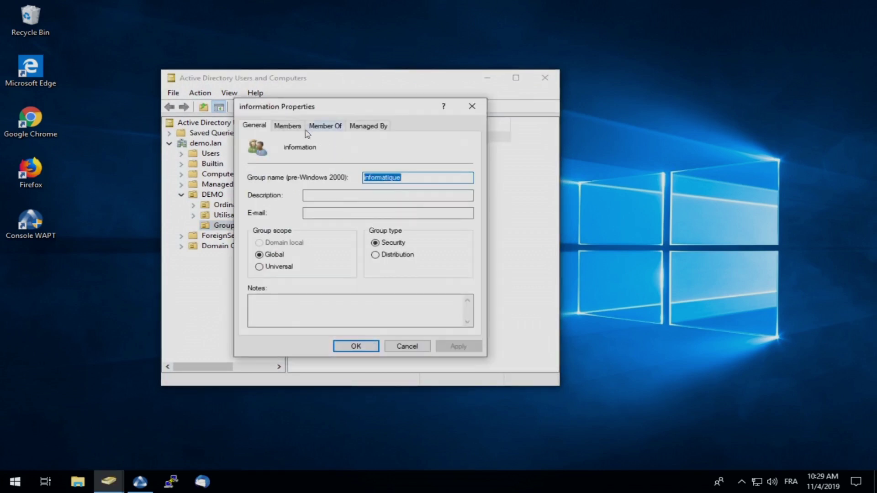
pyautogui.click(297, 128)
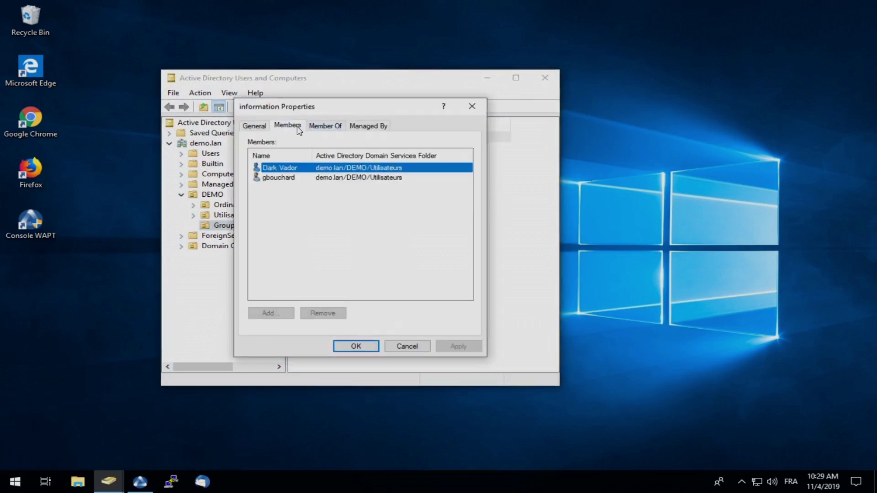
pyautogui.click(289, 178)
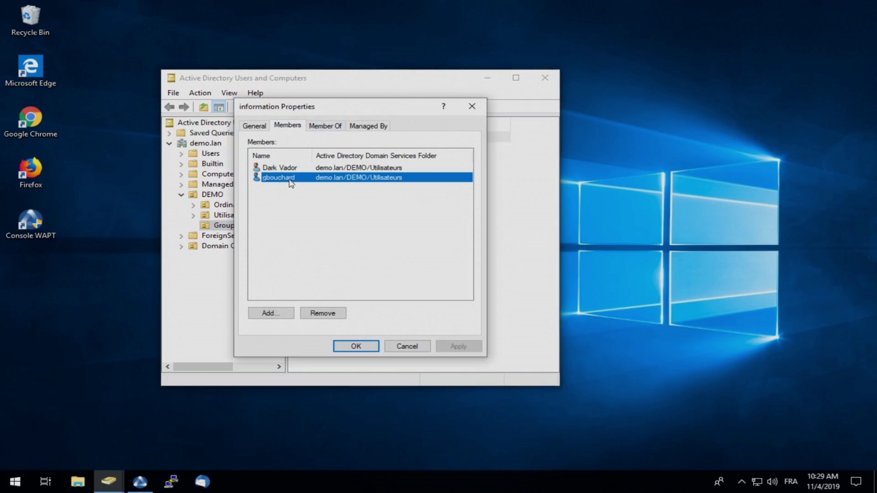
pyautogui.click(364, 345)
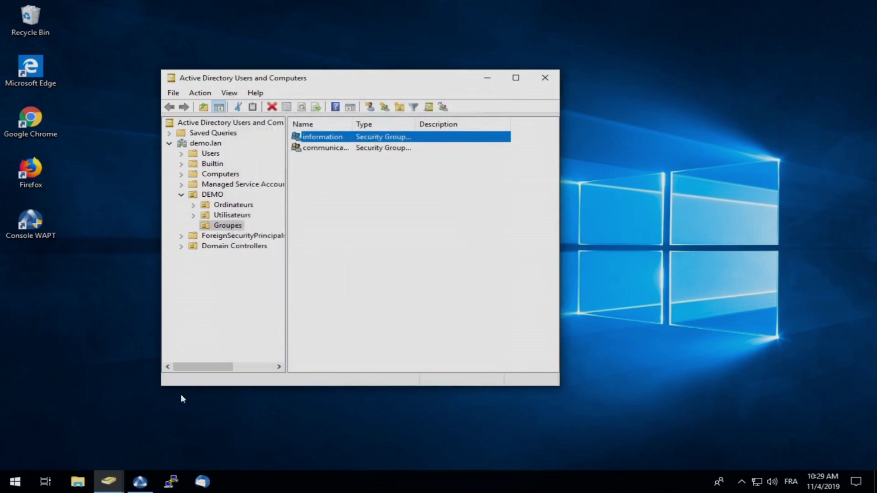
# Switch to the WAPT console and browse the demo packages in the Softwares repository
pyautogui.click(140, 481)
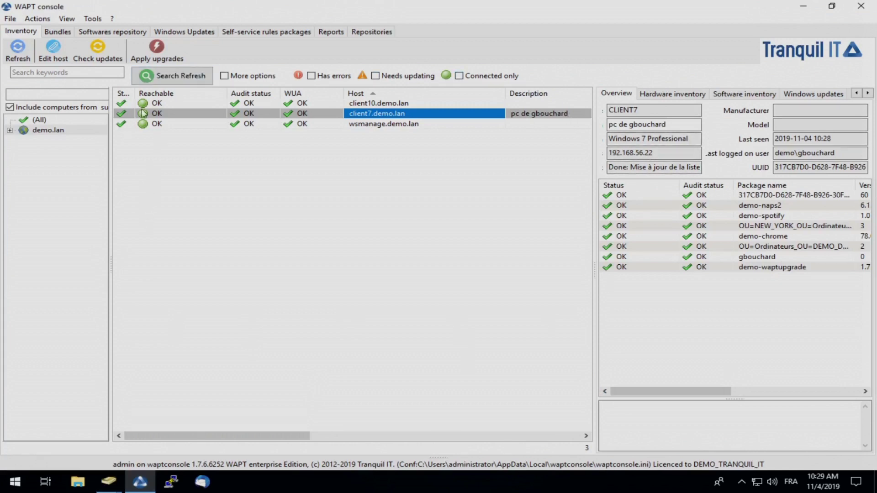
pyautogui.click(120, 37)
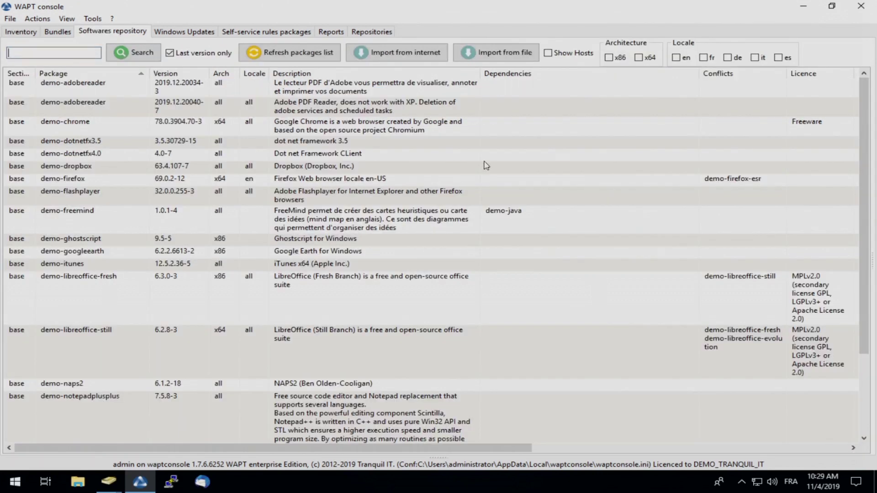
pyautogui.scroll(-3, 486, 165)
pyautogui.scroll(-2, 486, 165)
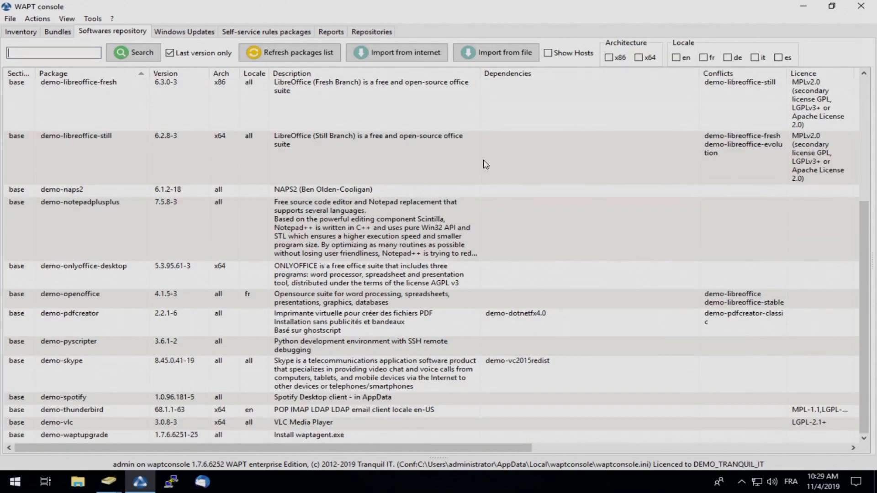
pyautogui.scroll(5, 318, 258)
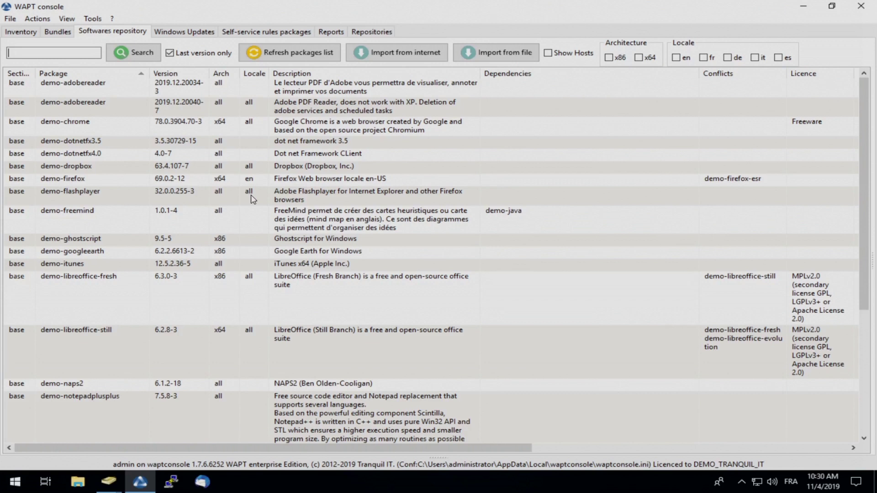
pyautogui.scroll(-5, 252, 192)
pyautogui.scroll(5, 254, 178)
# Create a self-service rules package named 'accounting' and add one user group to it
pyautogui.click(232, 35)
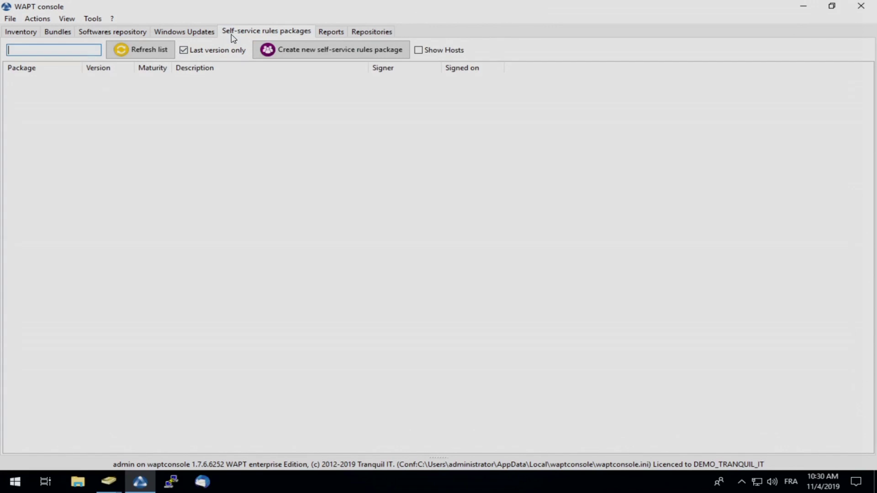
pyautogui.click(268, 51)
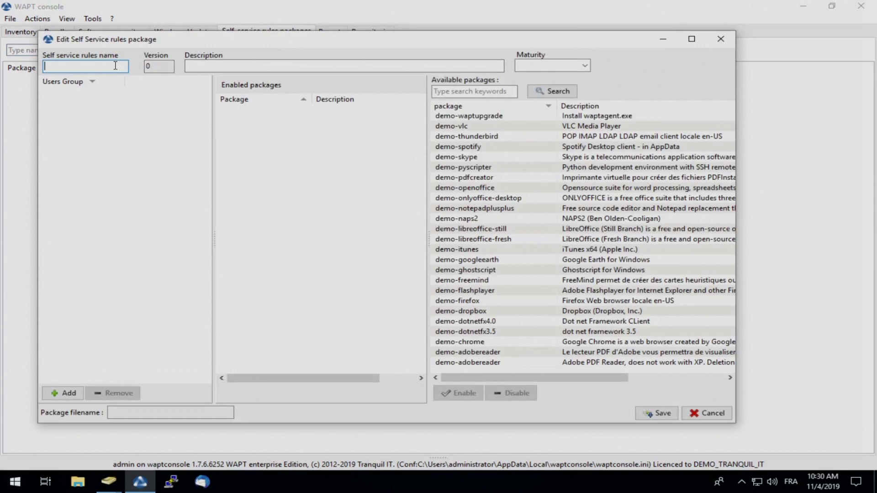
pyautogui.write('accounting')
pyautogui.click(67, 393)
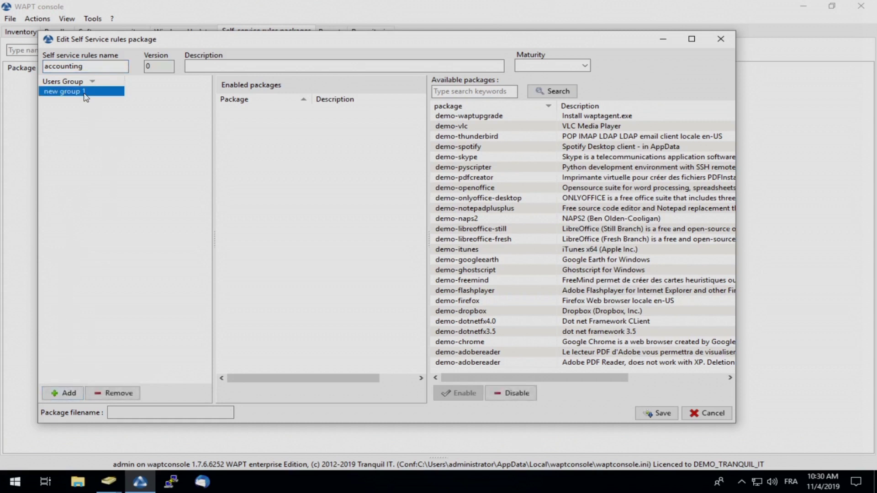
# Rename the rules package's user group 'new group 1' to 'information'
pyautogui.click(109, 482)
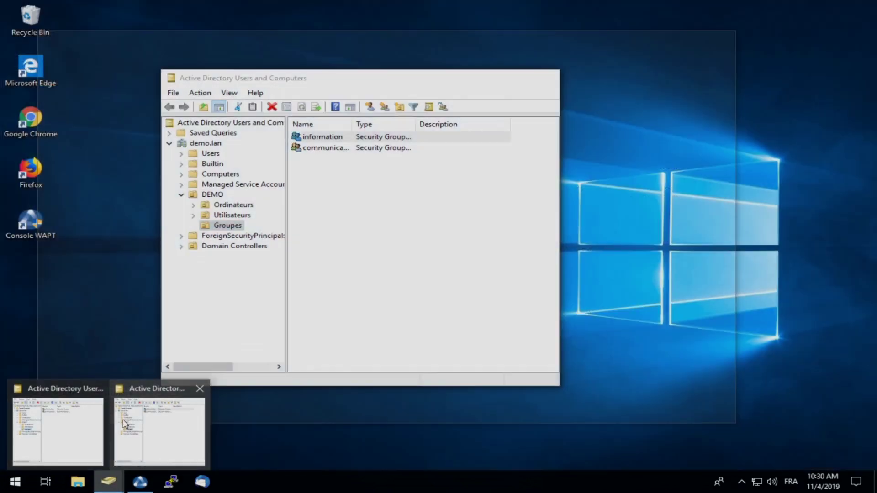
pyautogui.click(102, 422)
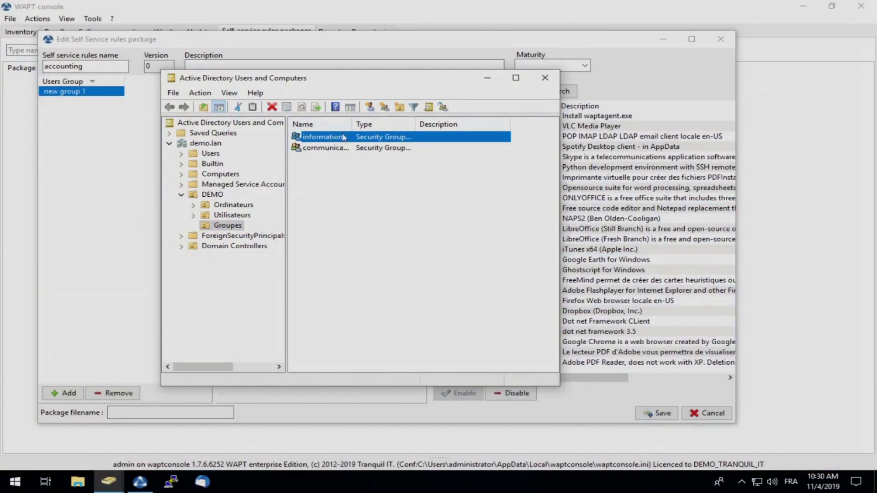
pyautogui.click(487, 77)
pyautogui.click(73, 91)
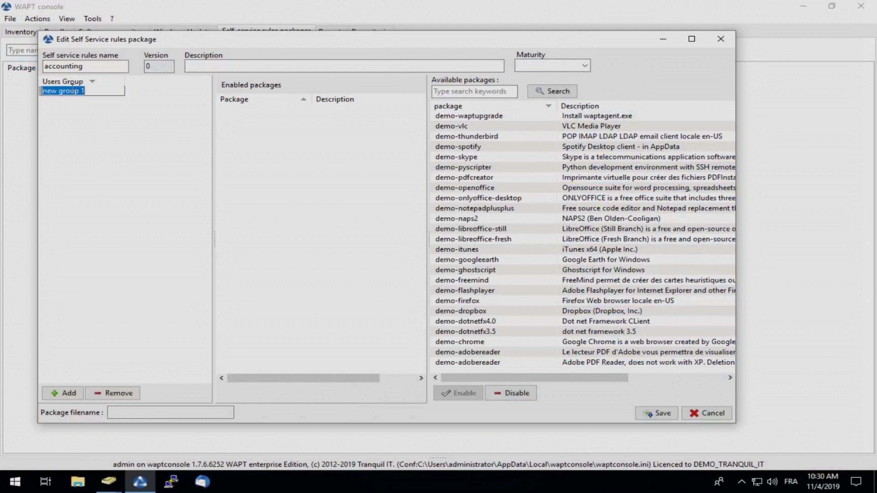
pyautogui.write('information')
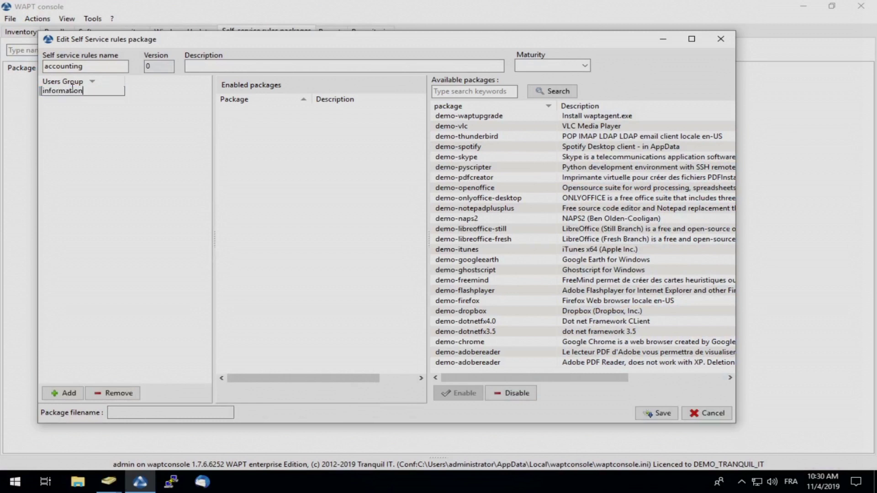
pyautogui.press('Return')
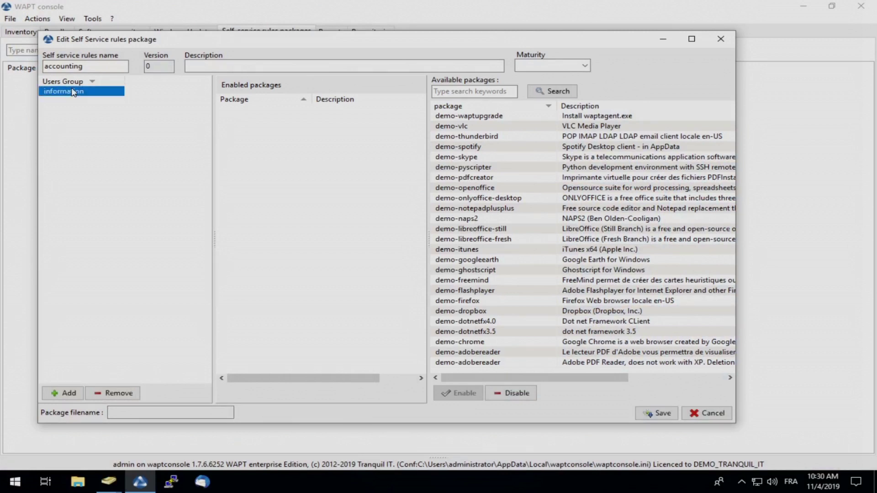
# Allow demo-thunderbird, demo-skype and demo-notepadplusplus for the group, then save the package
pyautogui.click(475, 92)
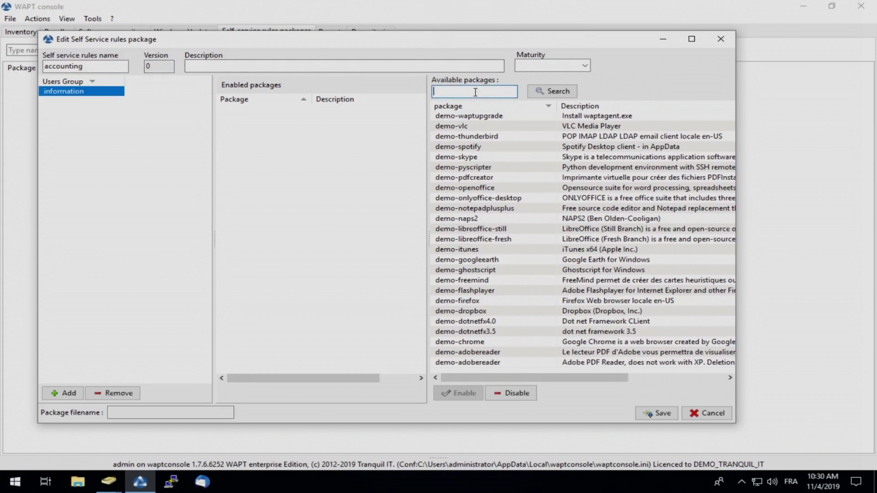
pyautogui.write('thunder')
pyautogui.press('Return')
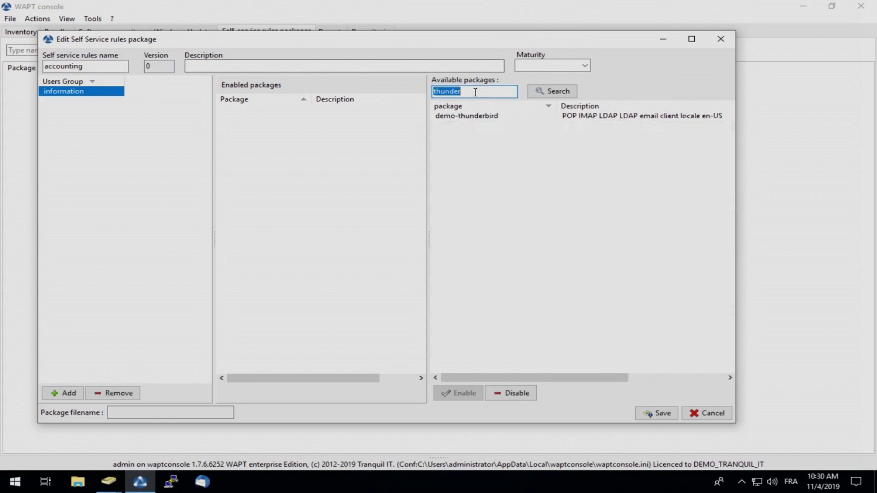
pyautogui.moveTo(462, 116); pyautogui.dragTo(376, 87)
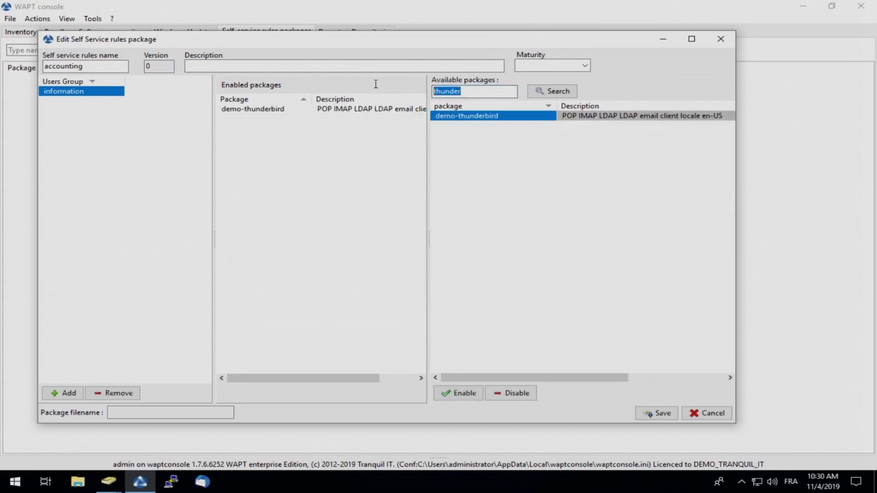
pyautogui.write('skype')
pyautogui.press('Return')
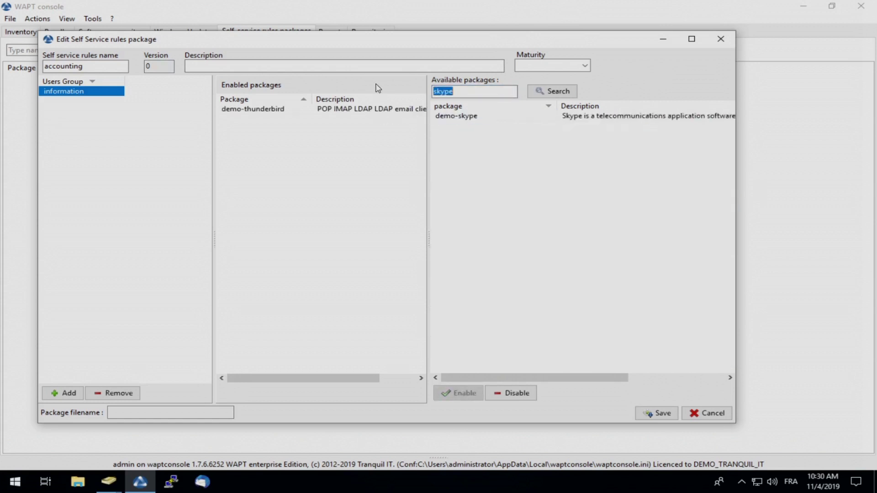
pyautogui.doubleClick(483, 117)
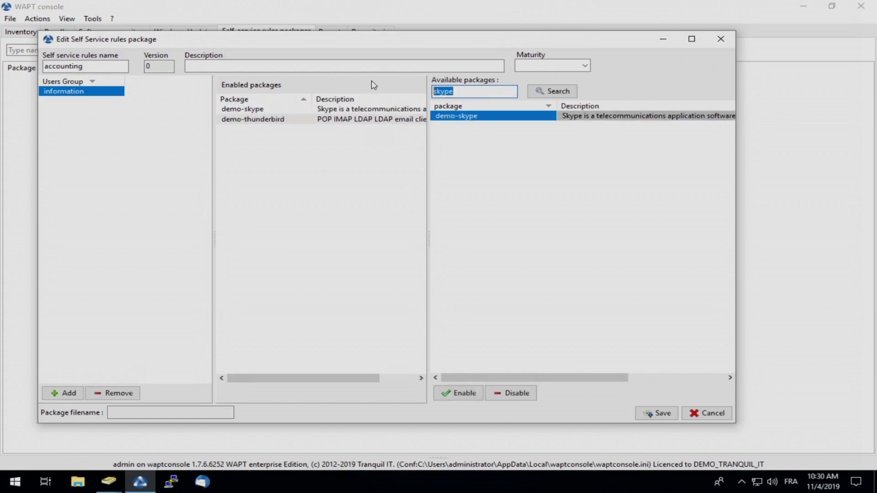
pyautogui.write('note')
pyautogui.press('Return')
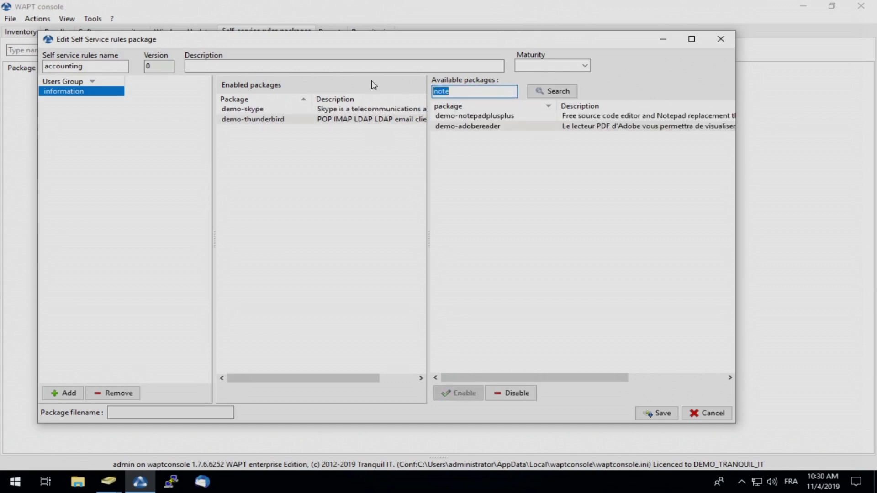
pyautogui.doubleClick(466, 117)
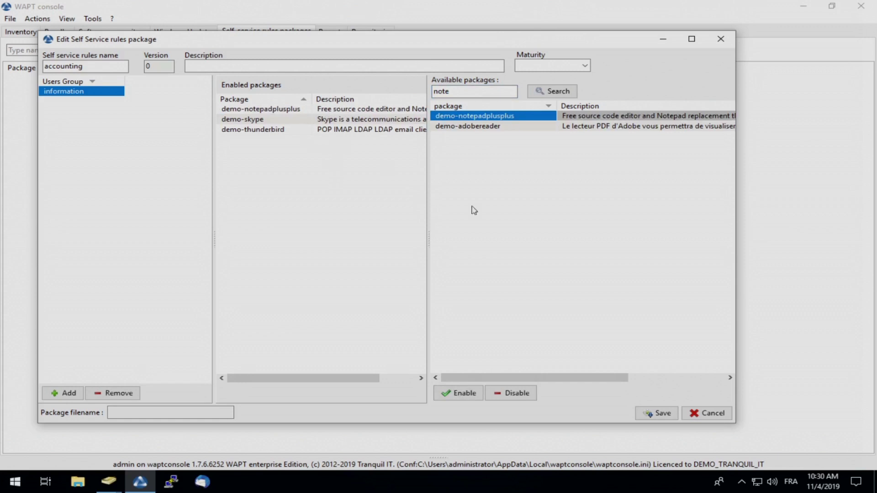
pyautogui.click(656, 413)
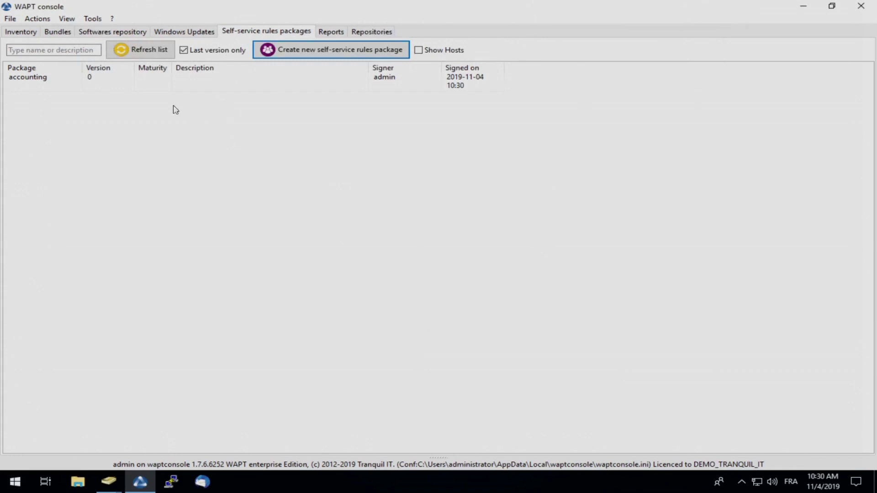
# Verify the accounting rules package is listed at version 0, then go to Inventory
pyautogui.click(29, 77)
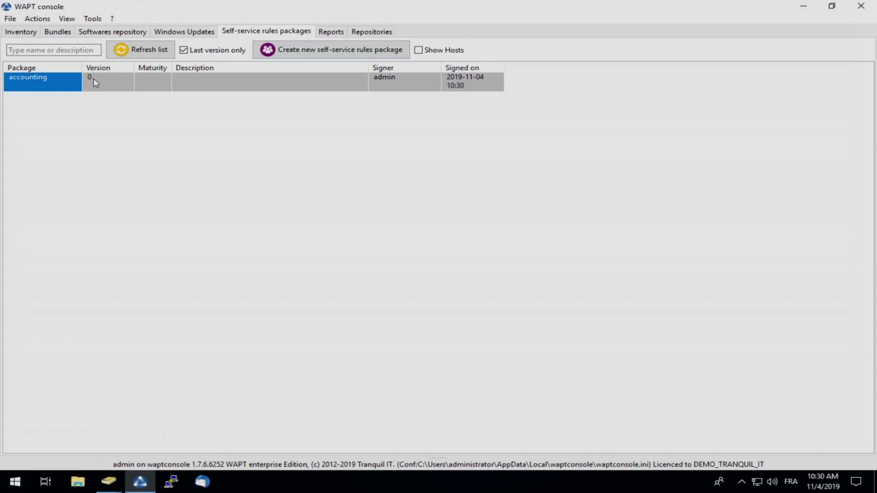
pyautogui.click(93, 78)
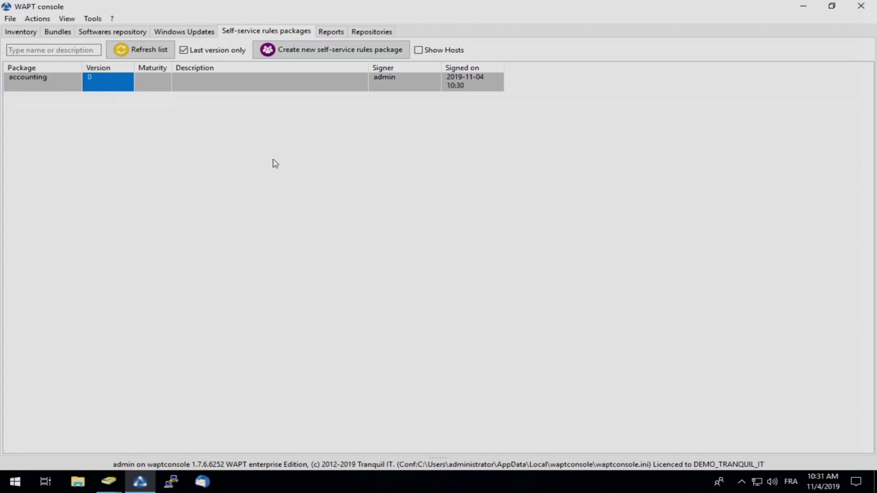
pyautogui.click(29, 31)
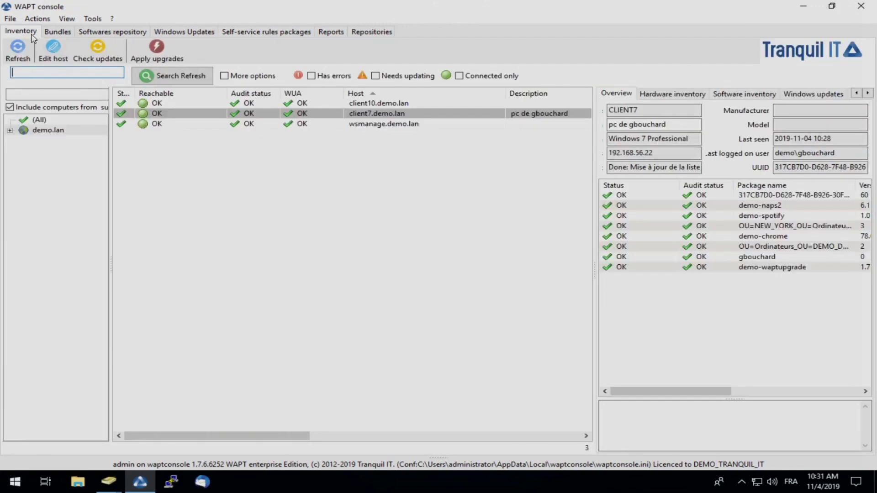
# Add the accounting package to client7.demo.lan's packages needed on host and save the profile
pyautogui.doubleClick(393, 114)
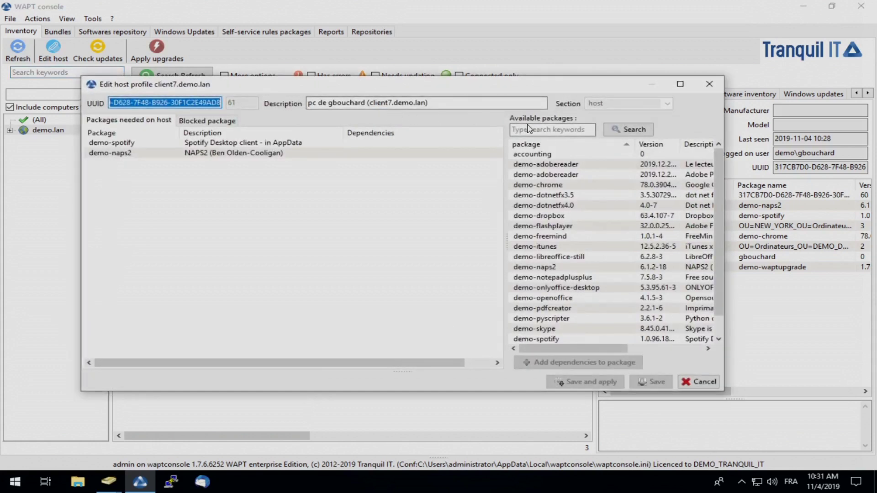
pyautogui.click(524, 129)
pyautogui.write('account')
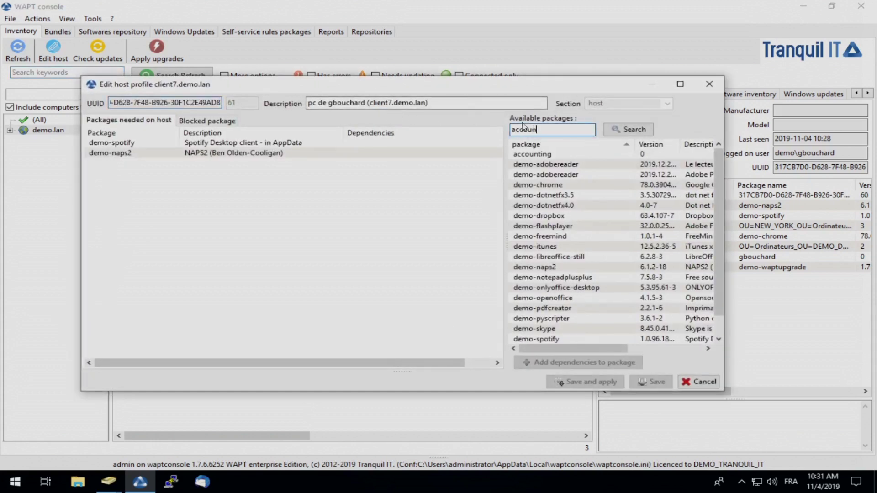
pyautogui.press('Return')
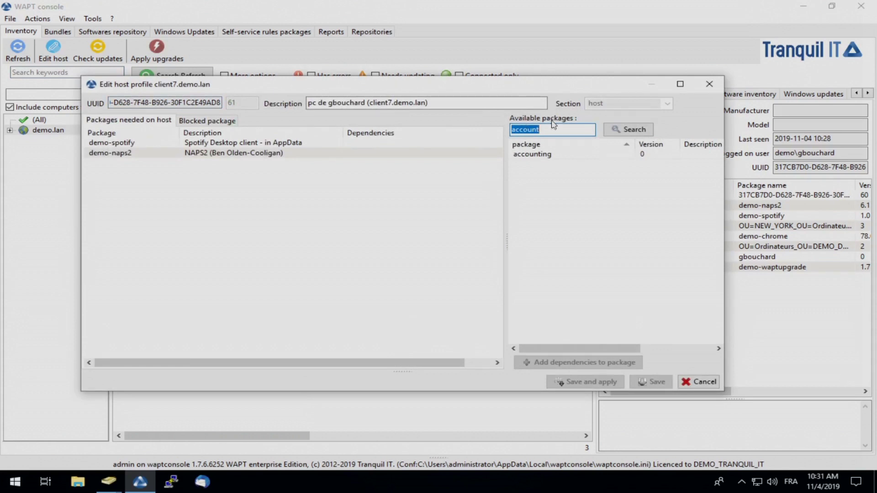
pyautogui.moveTo(542, 154); pyautogui.dragTo(325, 192)
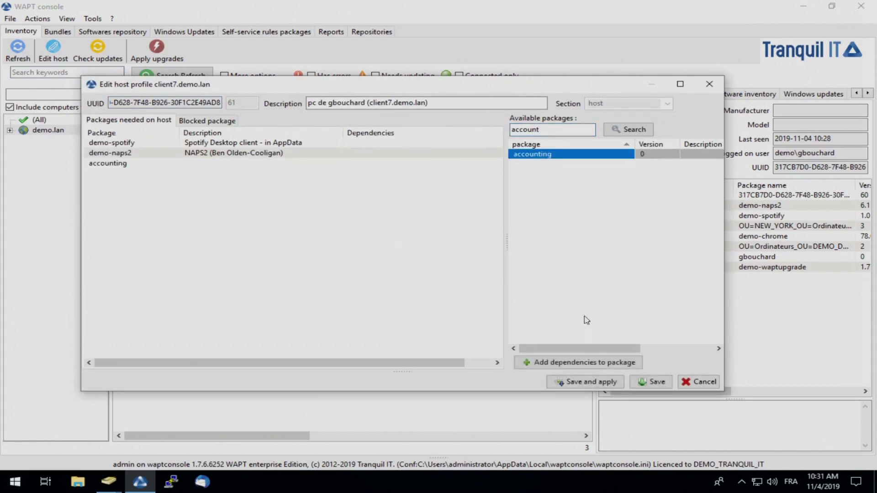
pyautogui.click(646, 383)
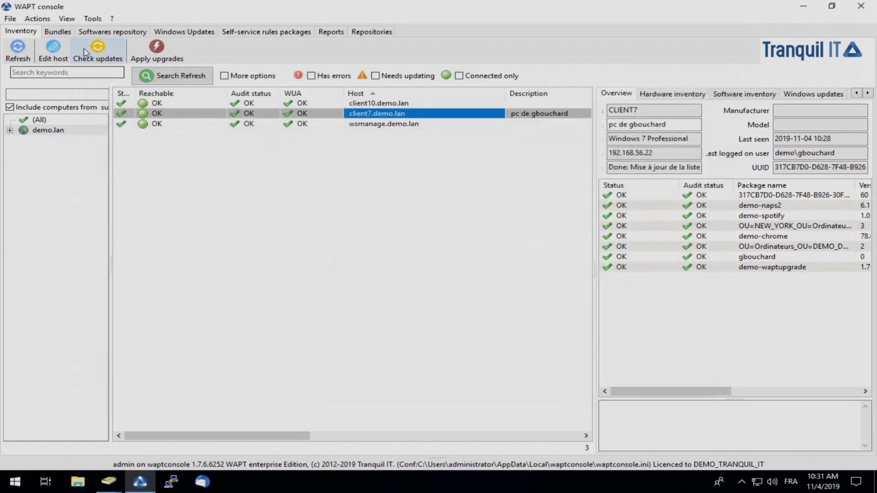
# Check client7 for updates and refresh to see the pending accounting install
pyautogui.click(84, 51)
pyautogui.click(424, 243)
pyautogui.click(521, 239)
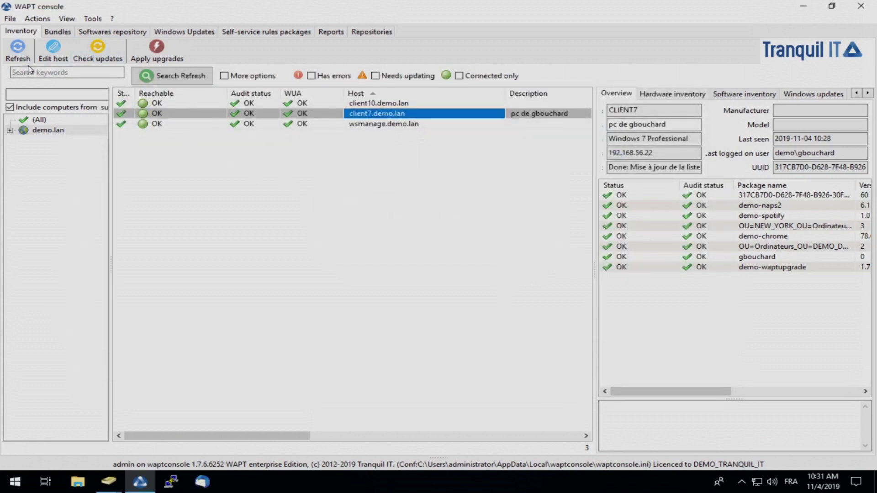
pyautogui.click(20, 50)
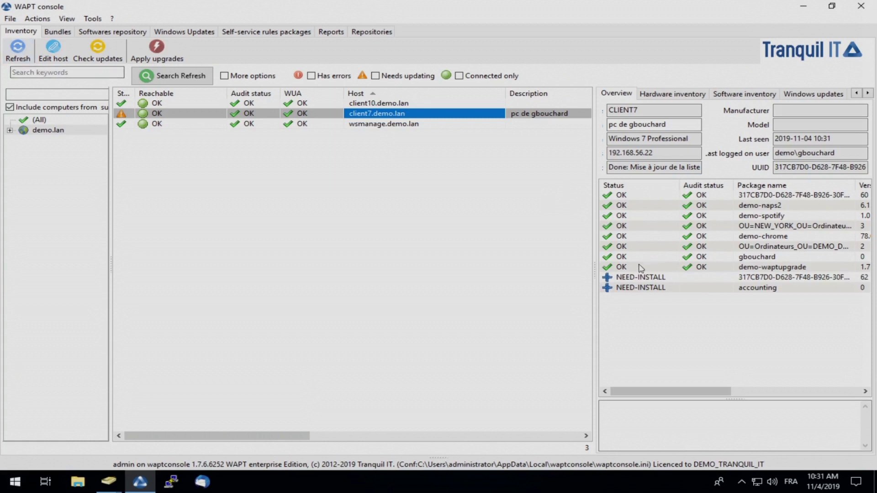
pyautogui.click(637, 288)
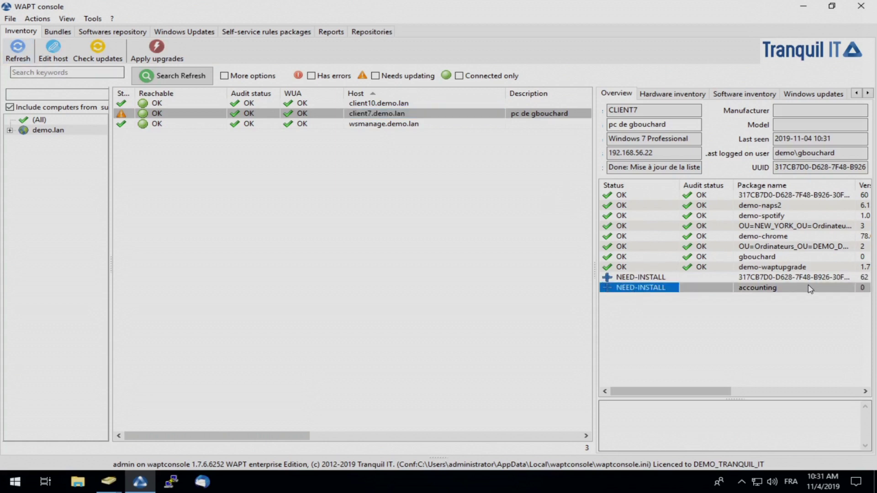
pyautogui.click(773, 277)
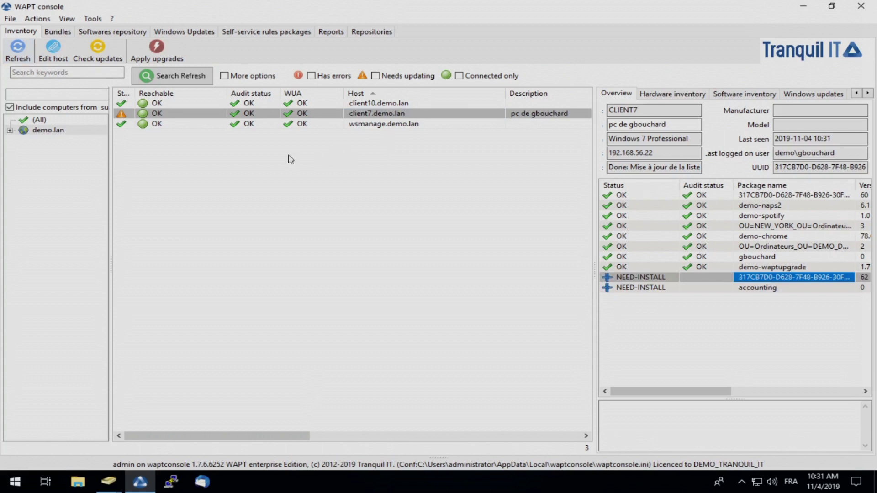
# Apply the pending upgrades on client7 and refresh until accounting shows OK status and audit
pyautogui.click(150, 53)
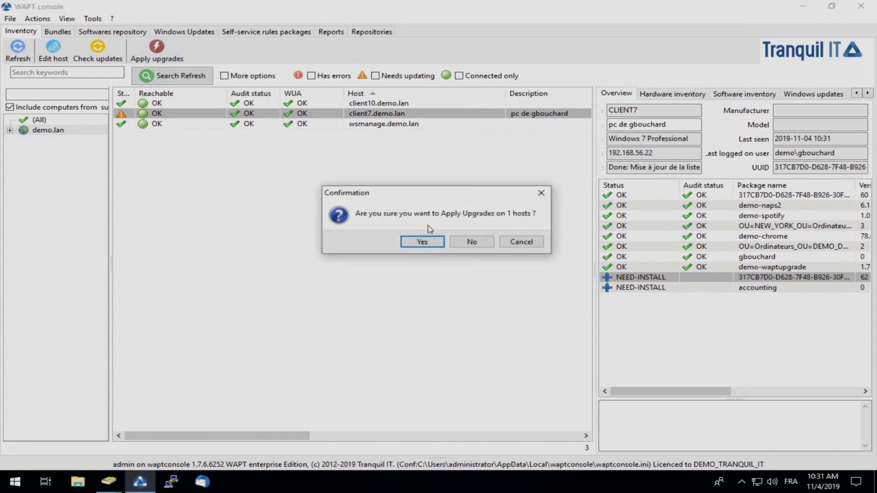
pyautogui.click(416, 239)
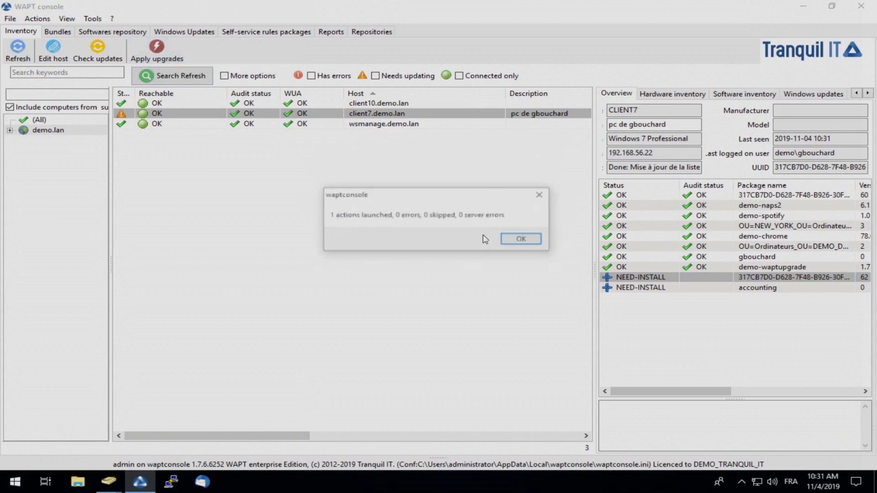
pyautogui.click(32, 58)
pyautogui.click(32, 58)
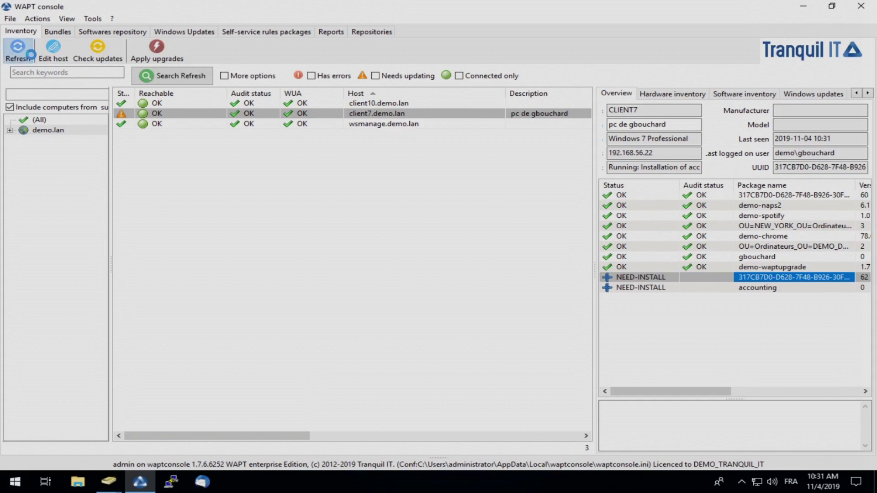
pyautogui.click(32, 58)
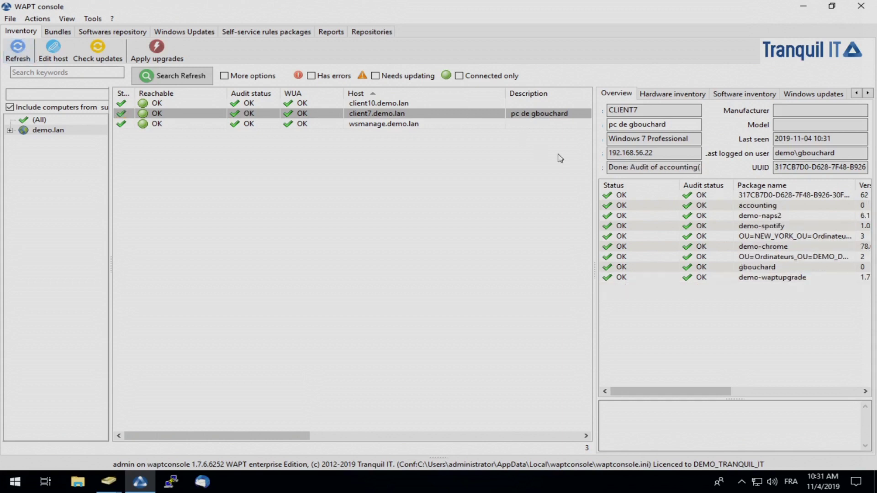
pyautogui.click(707, 208)
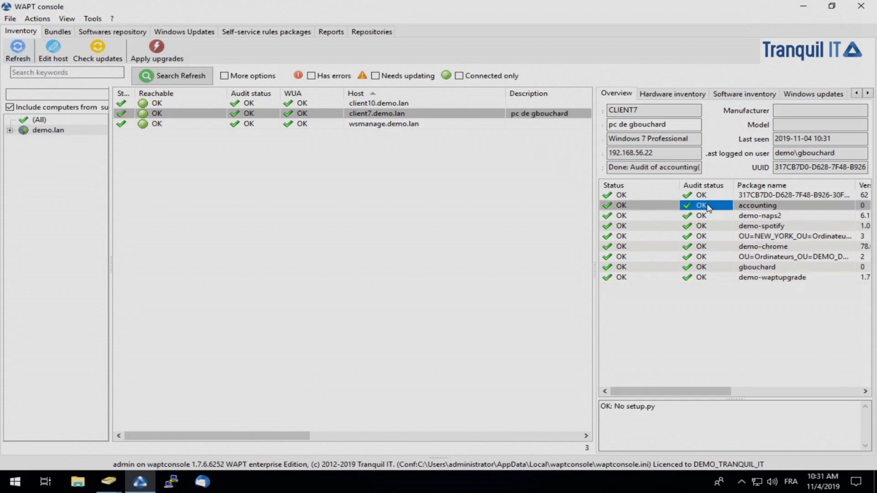